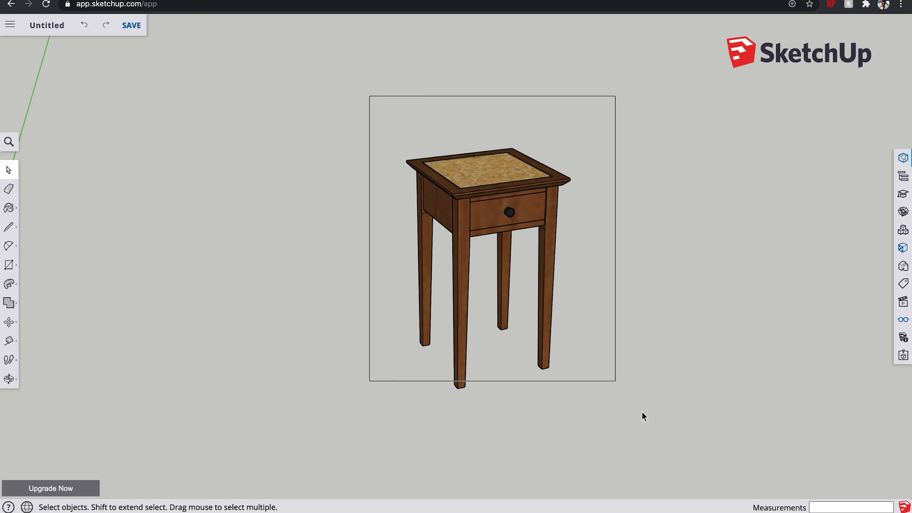
Step: Select all parts of the side table and paste a duplicate of it into the model
drag(641, 412, 648, 423)
key(ctrl+c)
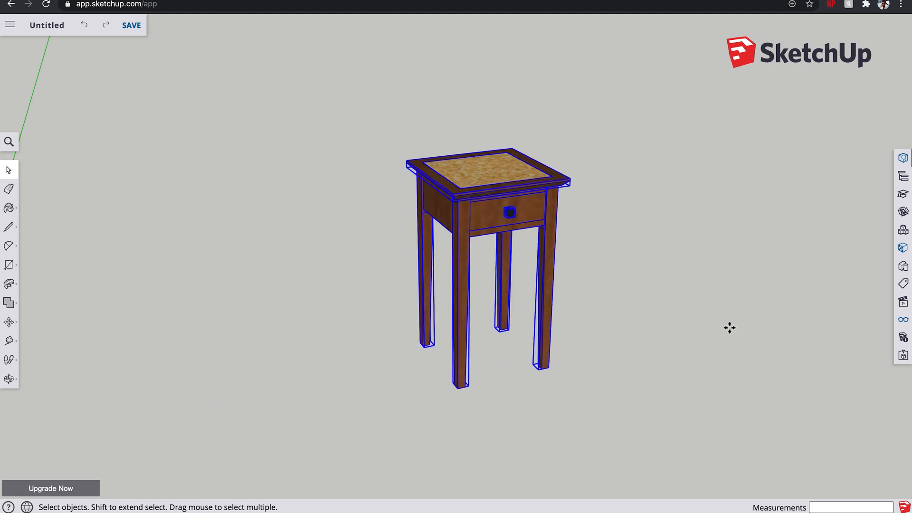
key(ctrl+v)
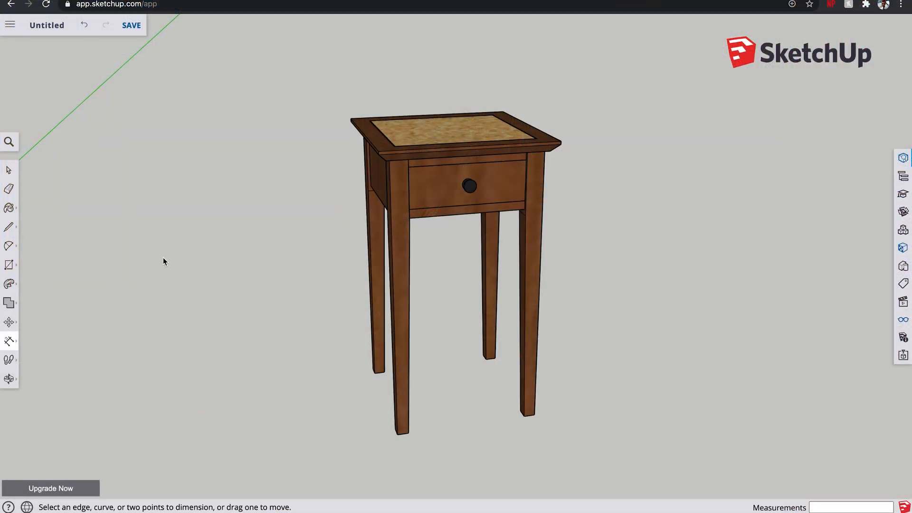
Step: Add linear dimensions along the table top's back edge and its adjoining side edge
scroll(353, 112, up, 5)
click(365, 95)
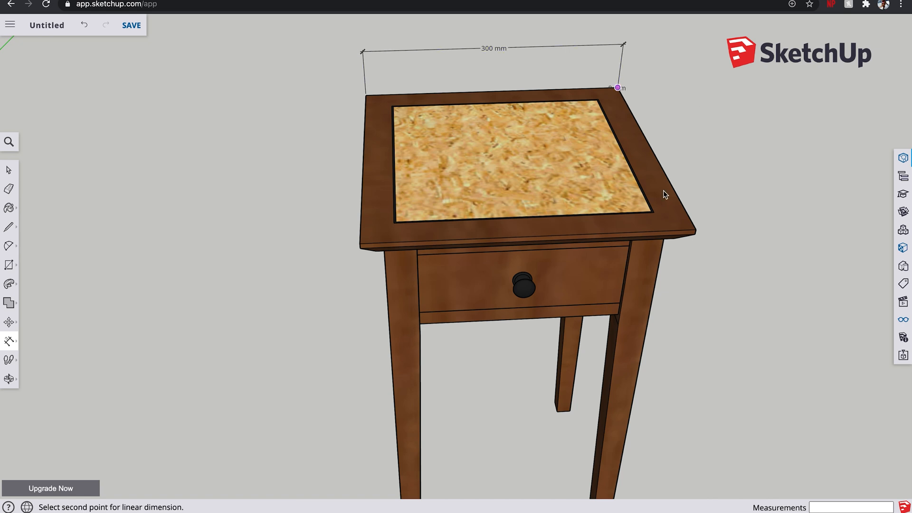
click(696, 229)
middle_drag(696, 233, 610, 76)
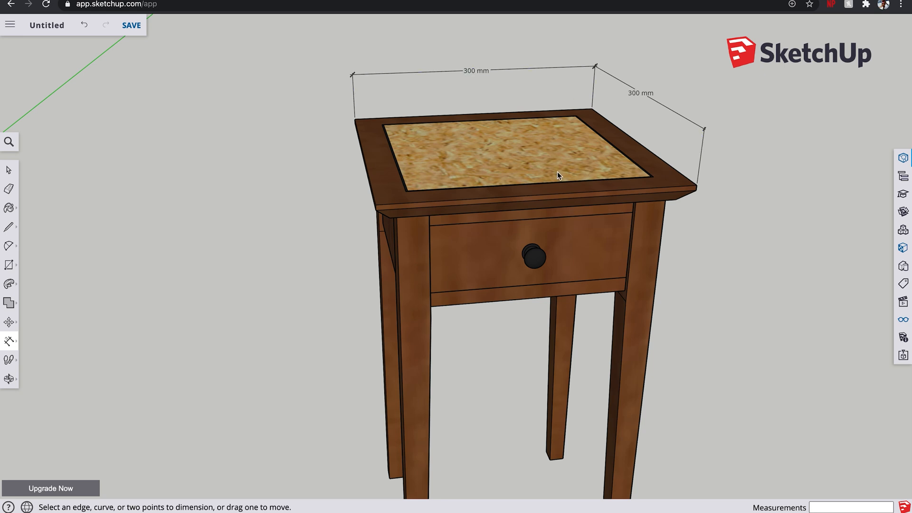
Step: Dimension the table's overall height from the top's front corner down to the foot of the front right leg
scroll(538, 104, up, 10)
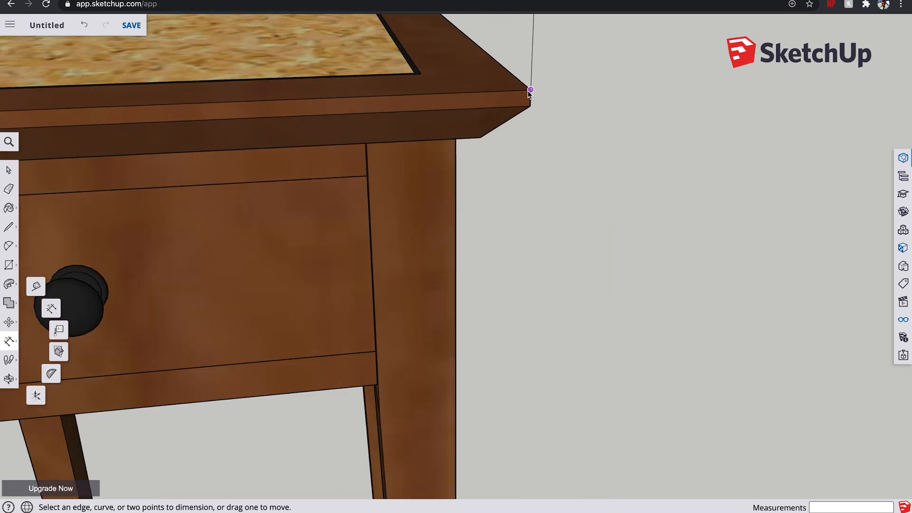
click(531, 90)
scroll(542, 227, down, 10)
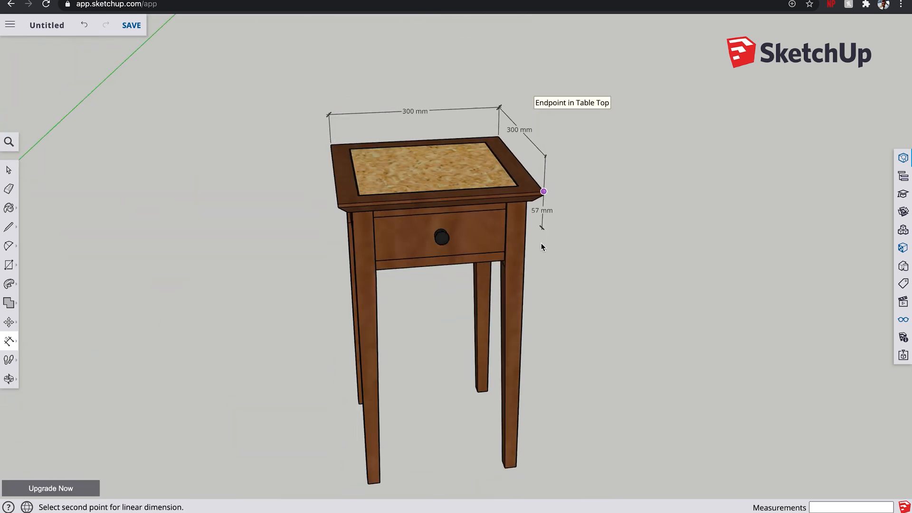
scroll(543, 376, up, 10)
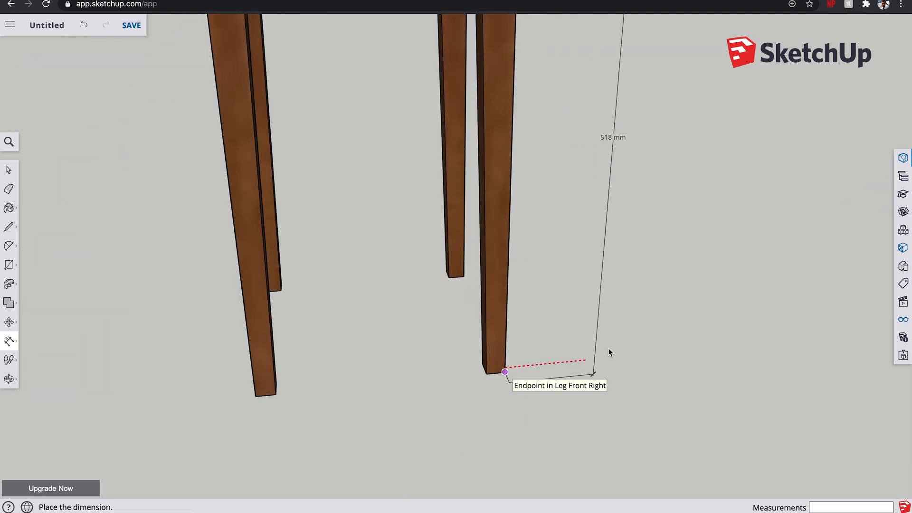
scroll(616, 349, down, 5)
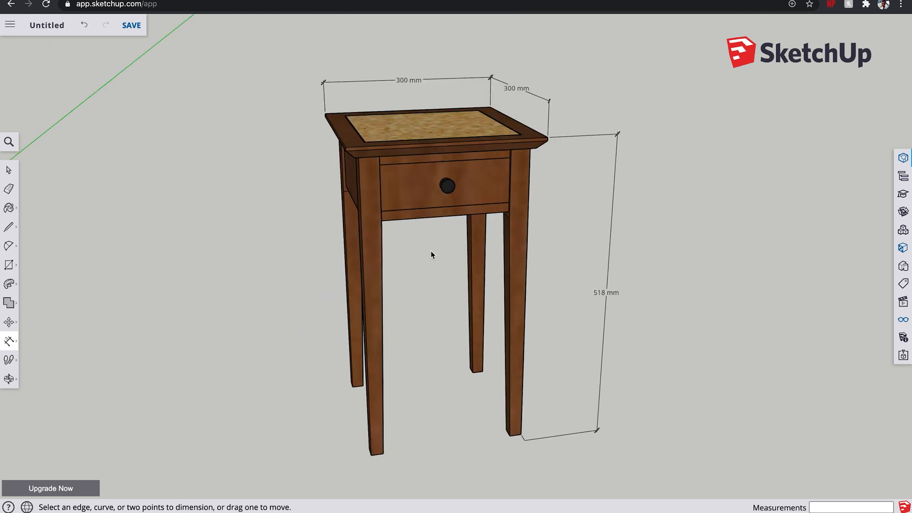
Step: Open the print preview of the dimensioned table and give the page a white background
click(9, 27)
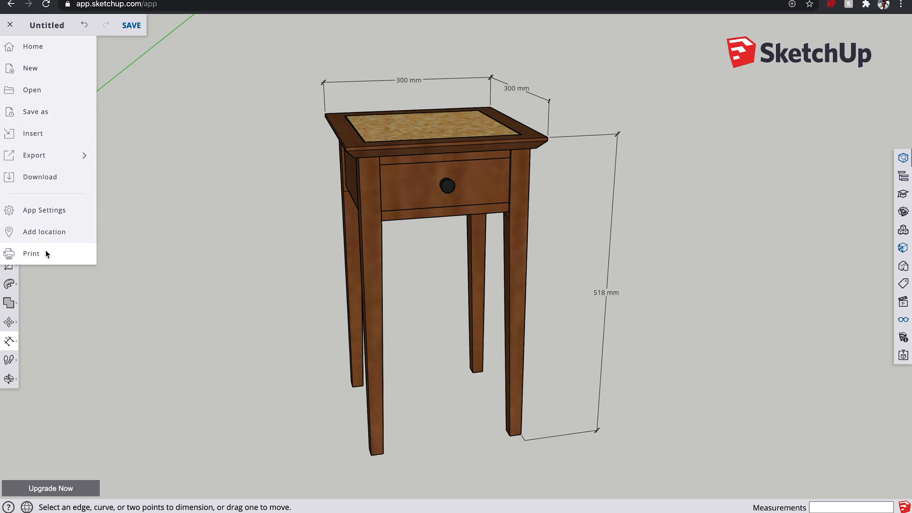
click(32, 253)
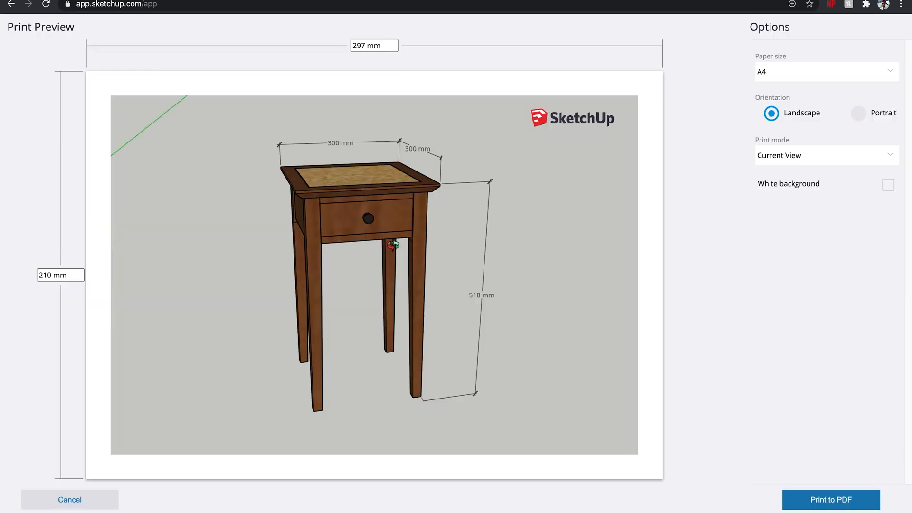
click(888, 185)
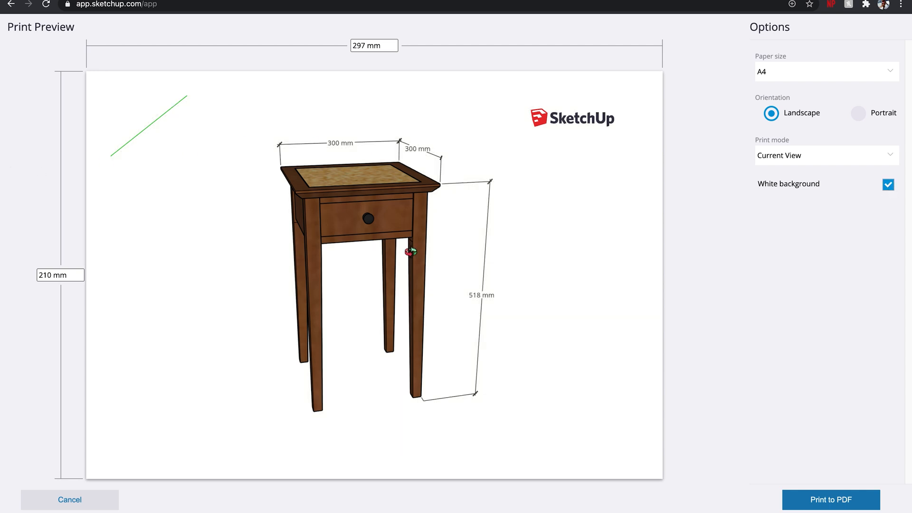
click(888, 185)
click(888, 185)
Step: Check which paper sizes and print modes are offered for the print-out
click(786, 80)
click(784, 75)
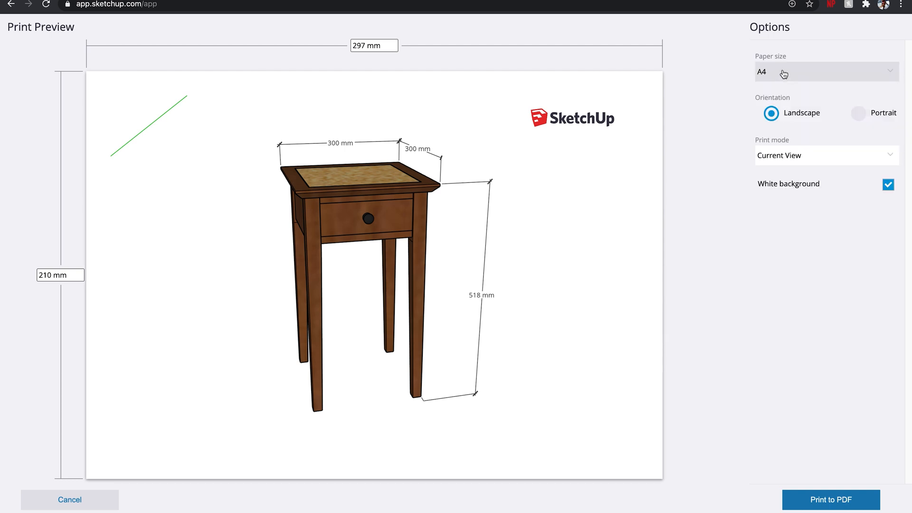
click(803, 155)
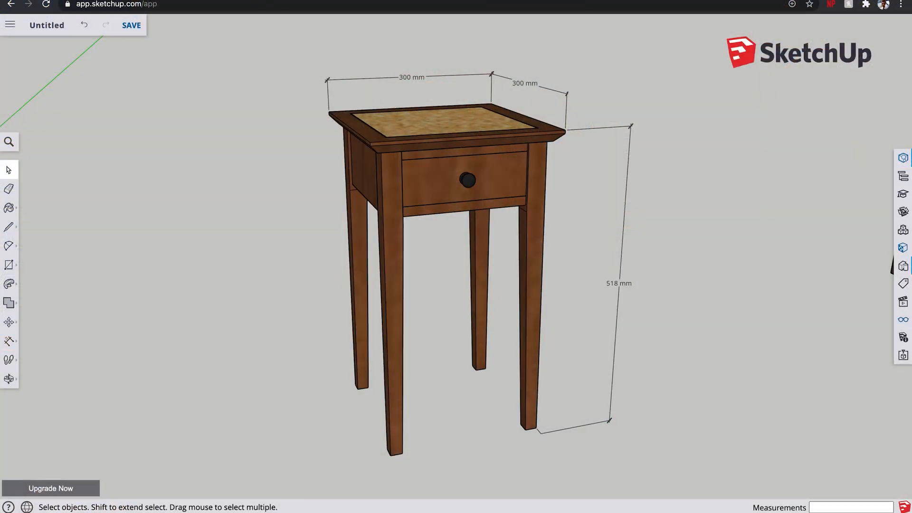
Step: Add a scene that stores the current view of the whole dimensioned table
click(904, 304)
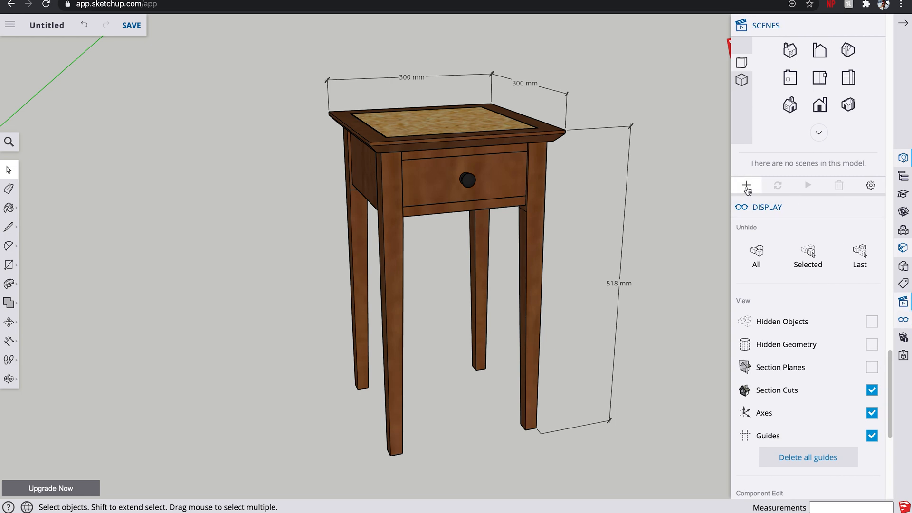
click(746, 186)
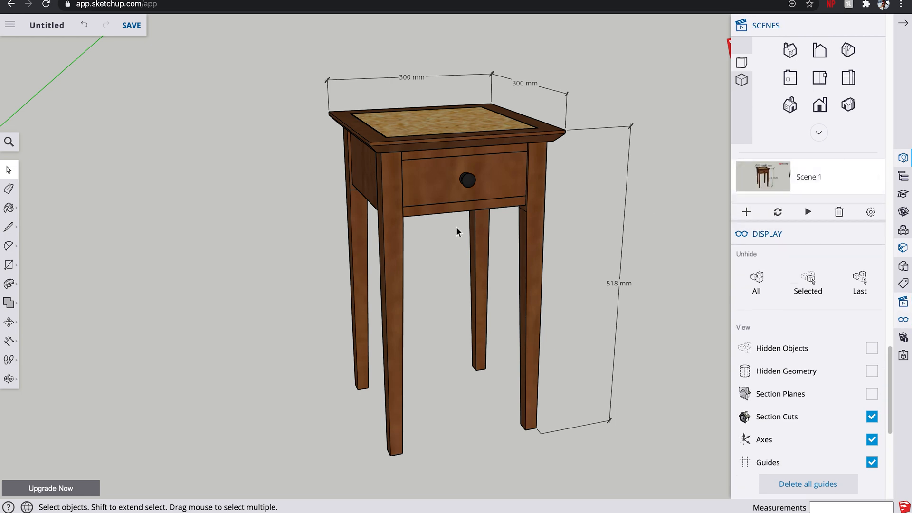
Step: Add a second scene showing a close-up of the table top and closed drawer from the other front corner
mouse_move(282, 147)
middle_down()
mouse_move(295, 141)
mouse_move(354, 179)
middle_up()
scroll(442, 161, up, 8)
mouse_move(433, 169)
middle_down()
mouse_move(401, 199)
mouse_move(413, 234)
middle_up()
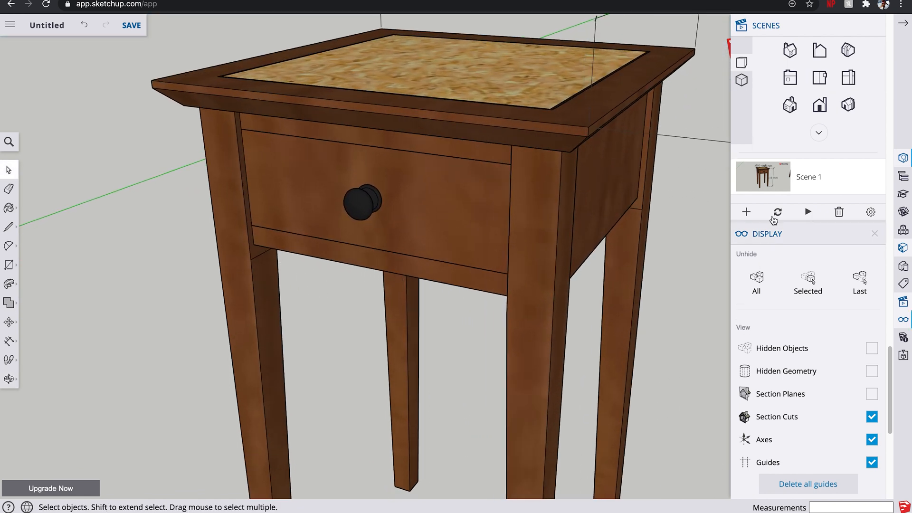
click(748, 213)
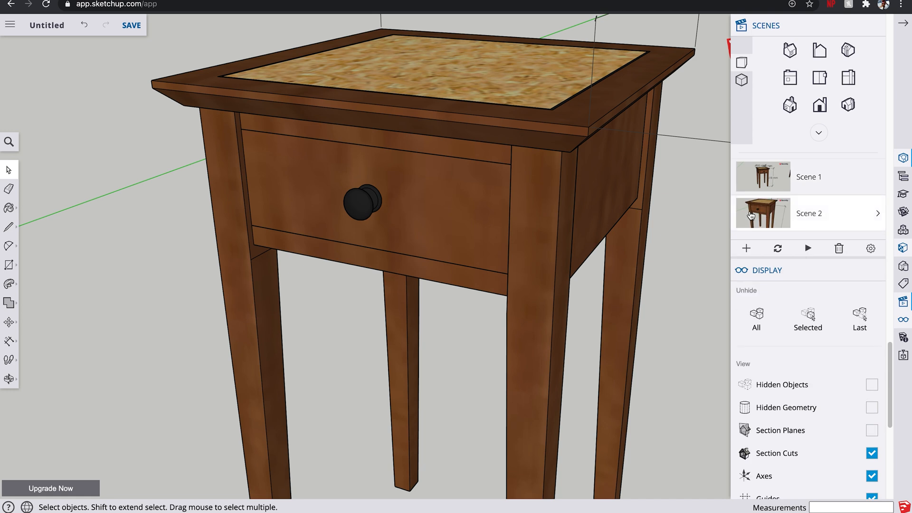
Step: Switch between the overall and close-up scenes, and delete the close-up scene
click(766, 185)
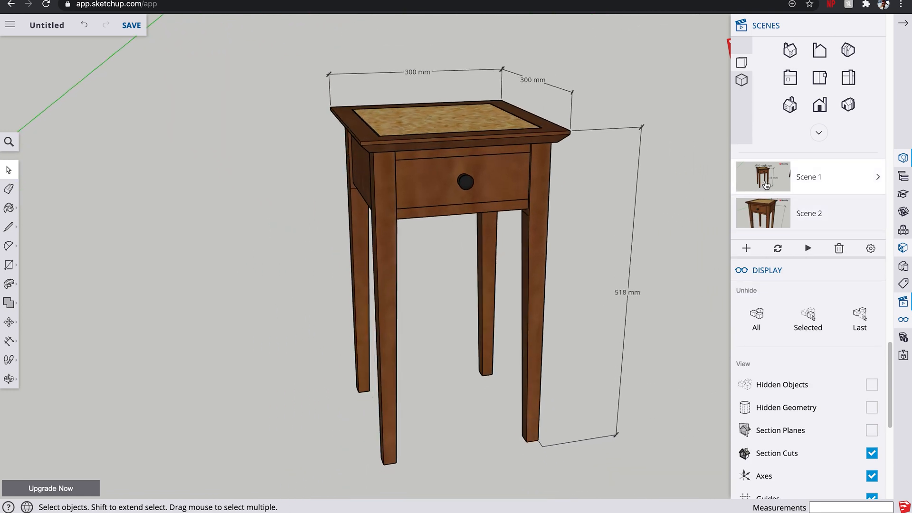
click(769, 214)
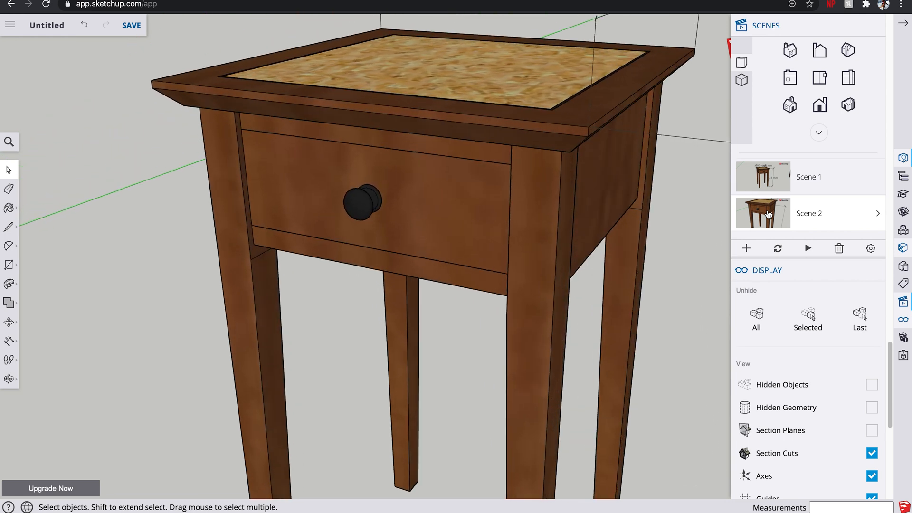
click(839, 248)
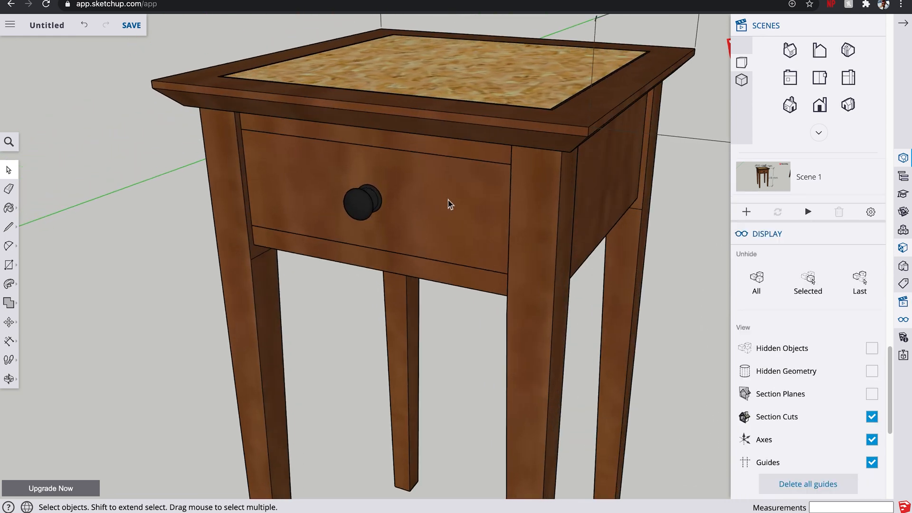
Step: Hide the drawer front and its knob, and store the close-up of the open frame as a second scene
right_click(449, 203)
click(465, 202)
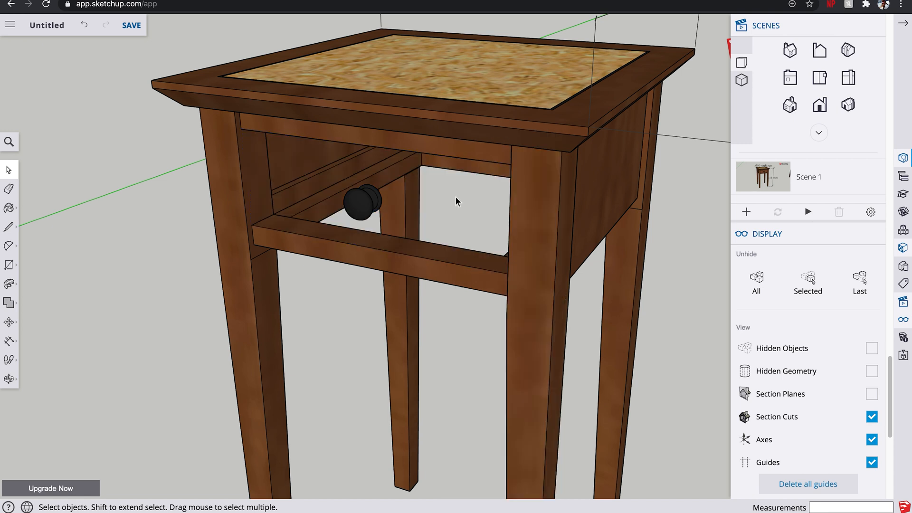
right_click(350, 210)
click(371, 197)
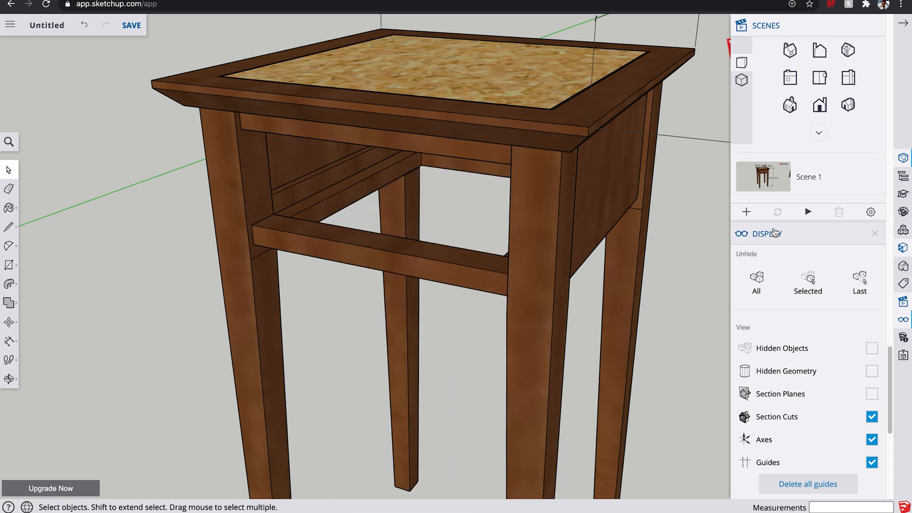
click(747, 212)
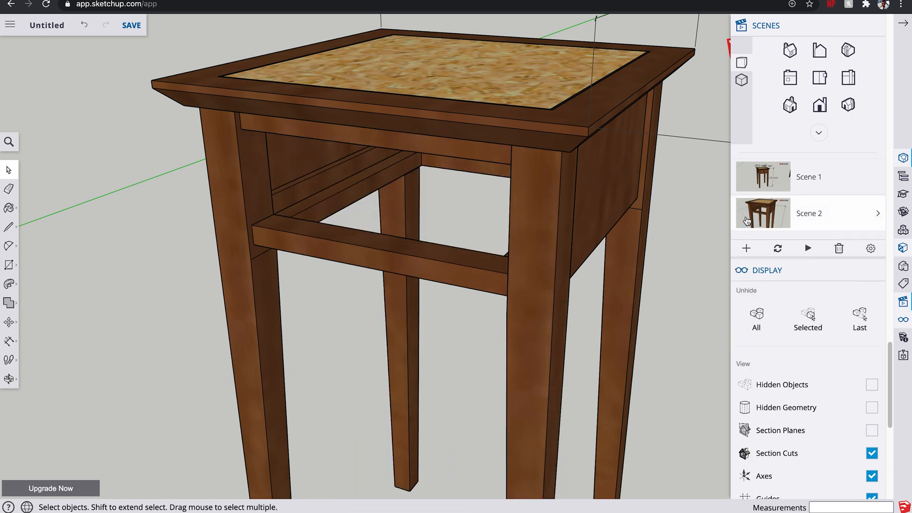
click(763, 178)
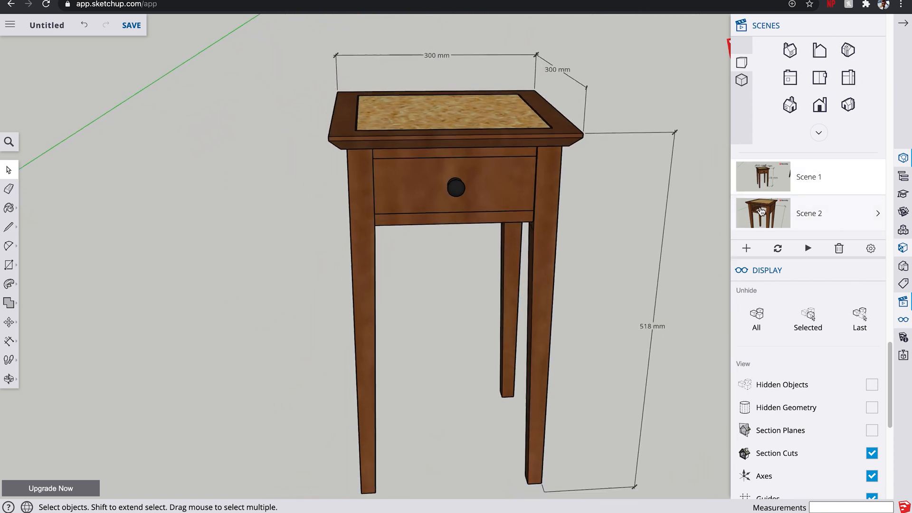
click(761, 211)
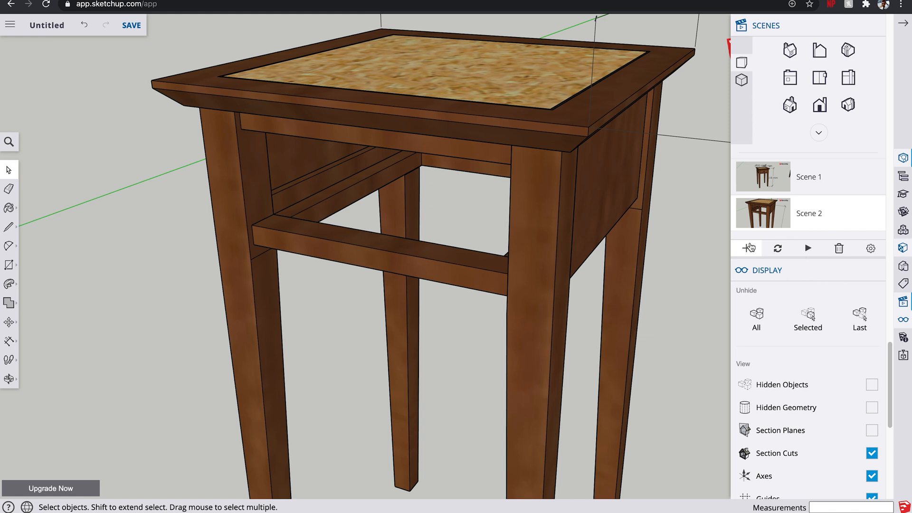
Step: Bring back the drawer front and knob, and store that close-up in a new scene placed between Scene 1 and Scene 2
key(ctrl+z)
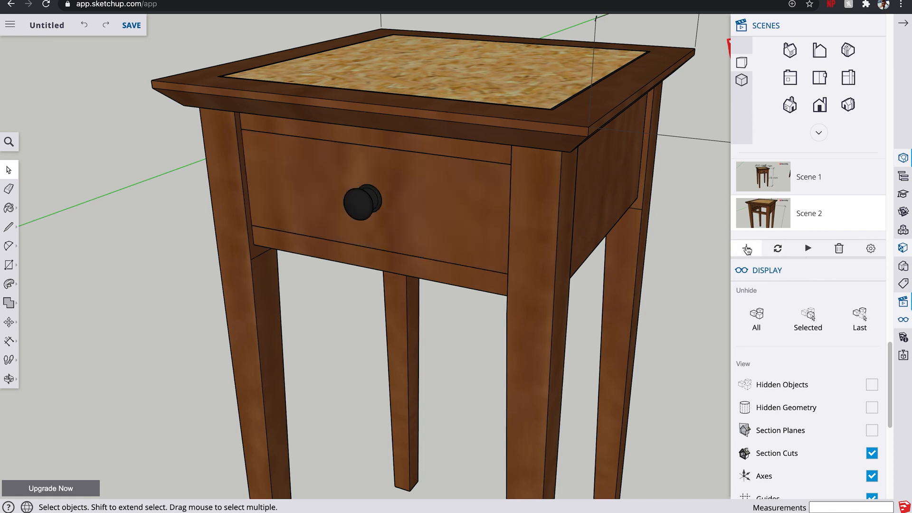
click(776, 249)
mouse_move(807, 258)
mouse_down()
mouse_move(804, 229)
mouse_move(805, 245)
mouse_up()
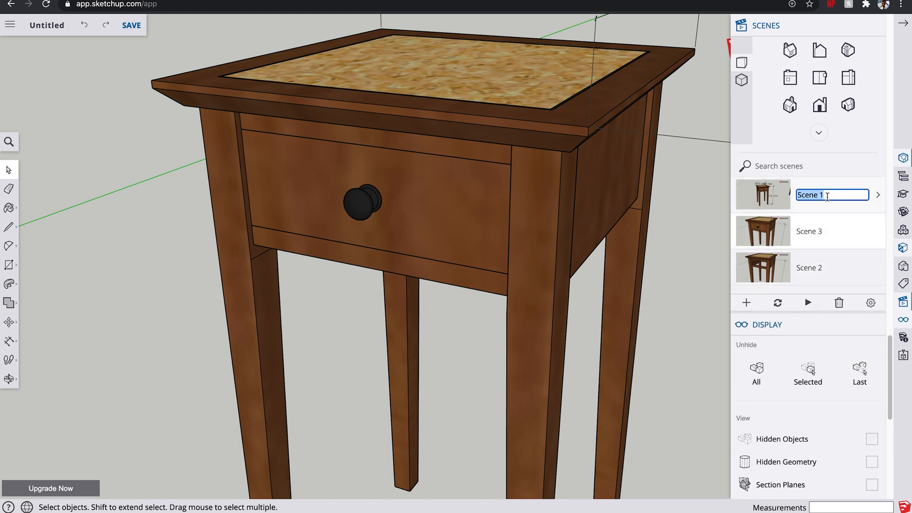
Step: View the three scenes in order, from the overall view to the close-up without the drawer
click(790, 207)
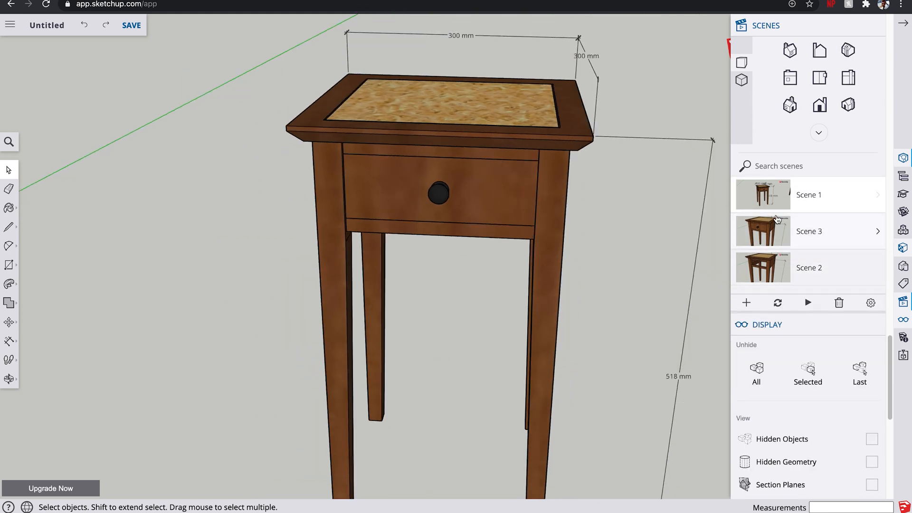
click(769, 234)
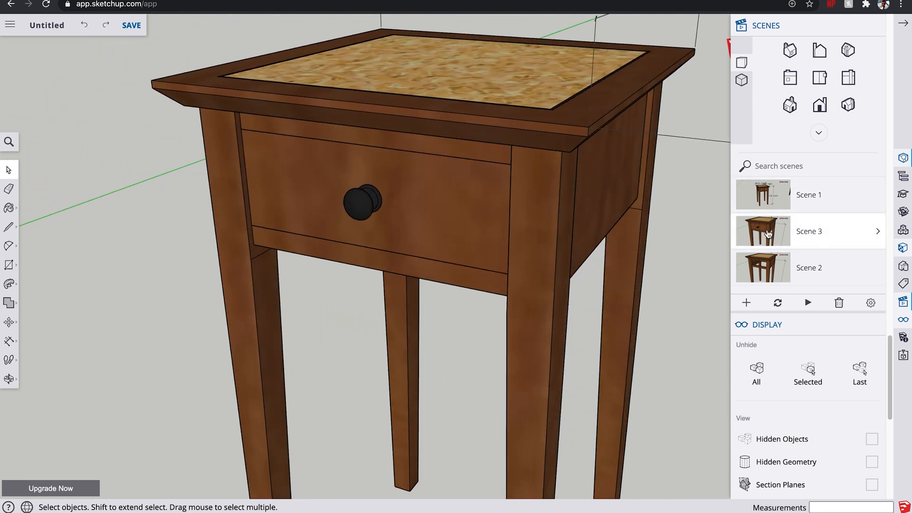
click(775, 272)
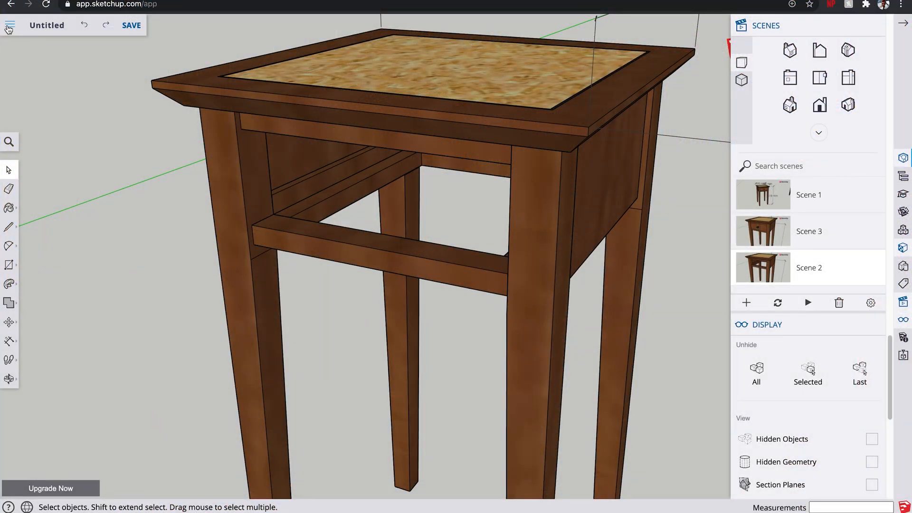
Step: Open the print preview again and set the print mode to Scenes
click(8, 28)
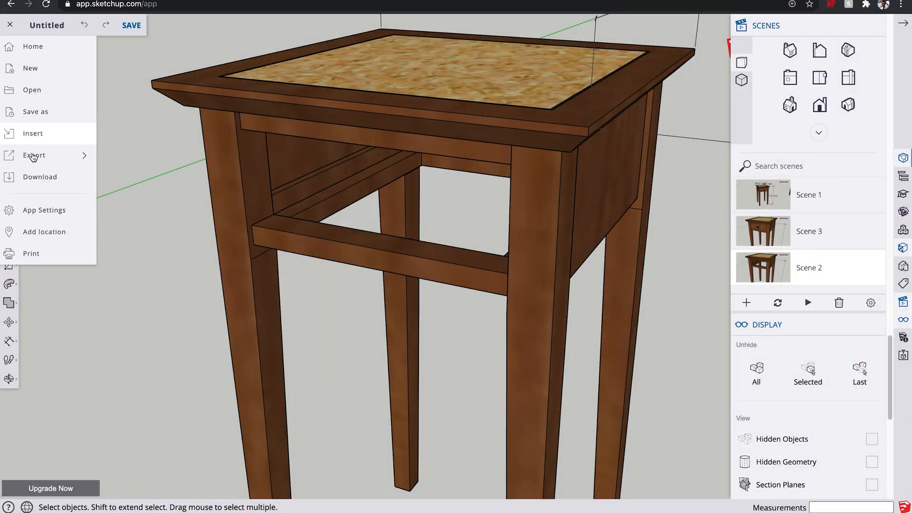
click(56, 254)
click(827, 155)
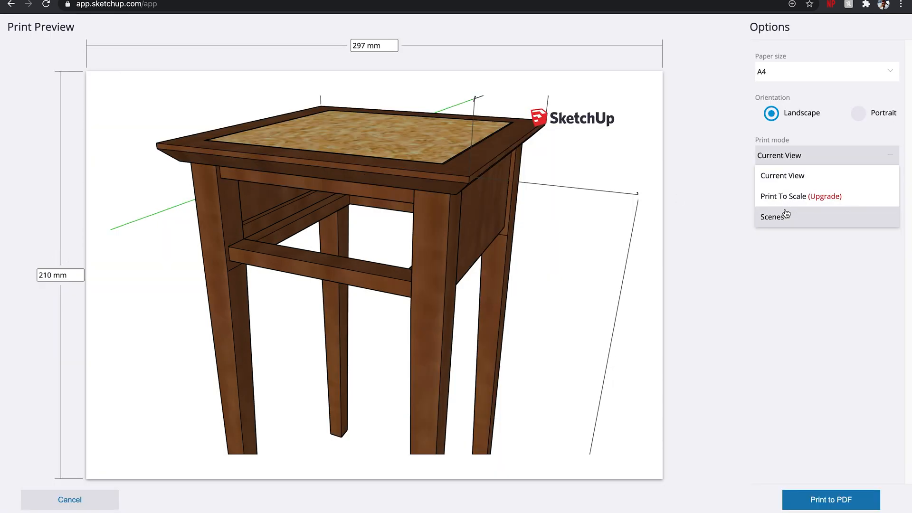
click(782, 214)
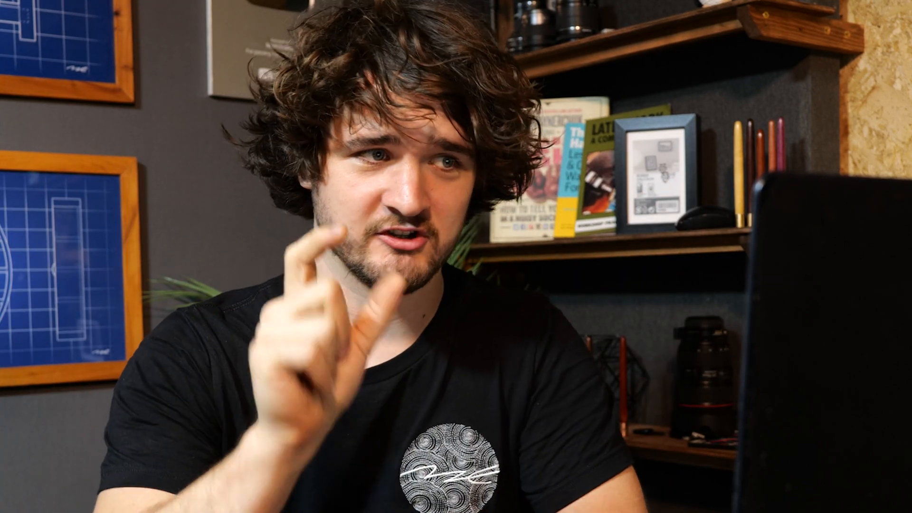
Step: Dimension the isolated table top's outer edges and one side of its inset panel
click(255, 248)
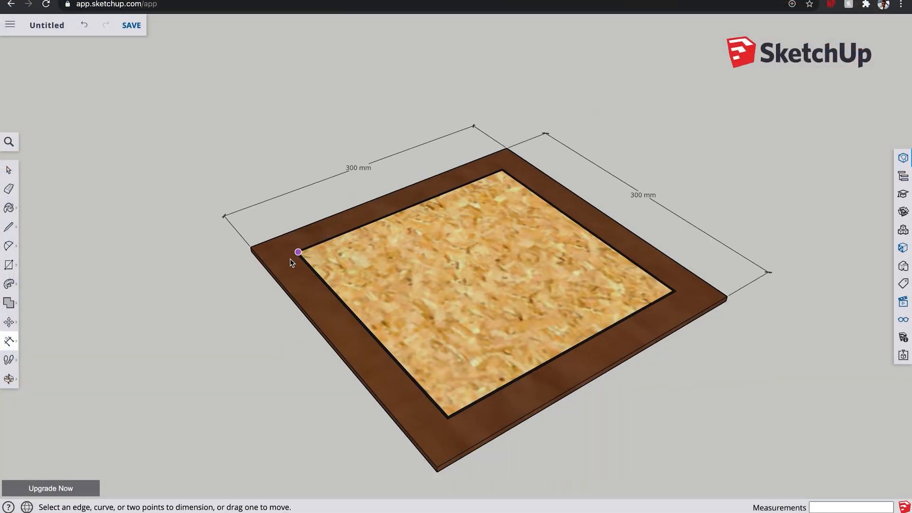
scroll(293, 259, up, 3)
scroll(342, 300, down, 5)
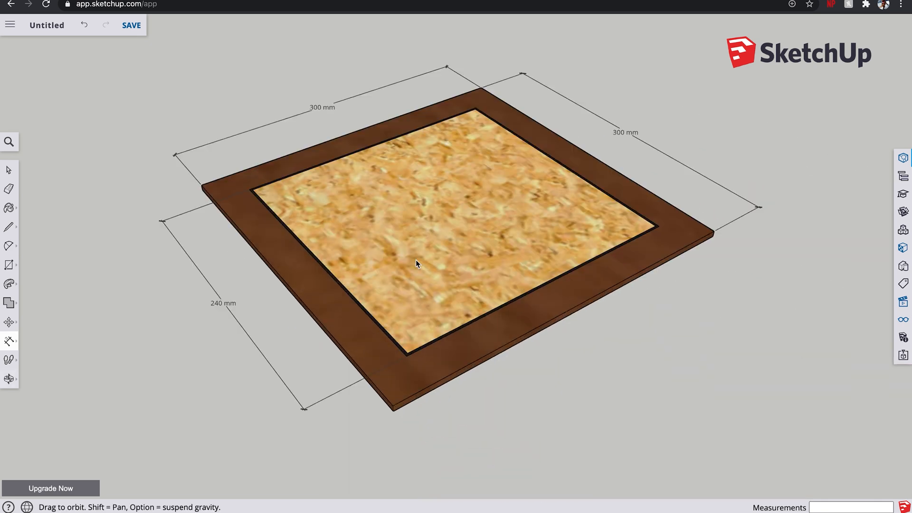
Step: Attach a leader text reading "2mm Ebony Inlay" to the dark inlay line of the table top, and open the print preview
middle_drag(415, 259, 428, 280)
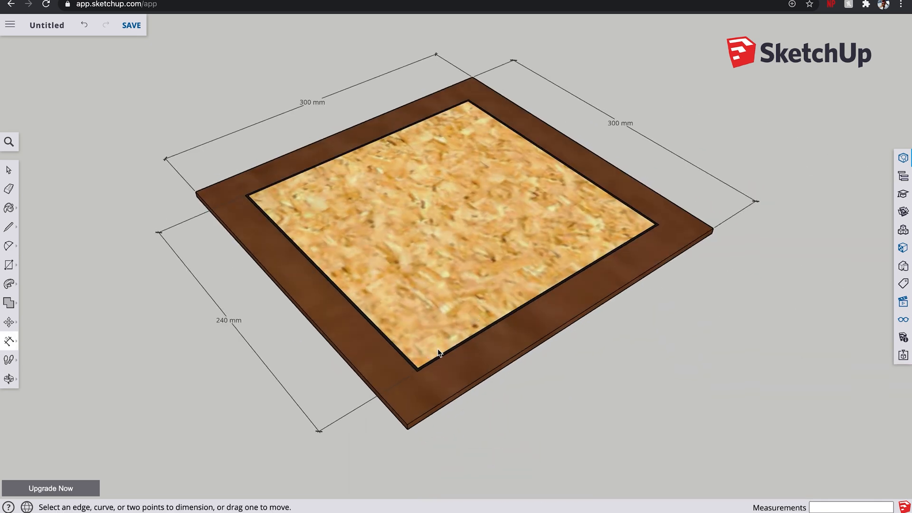
click(16, 345)
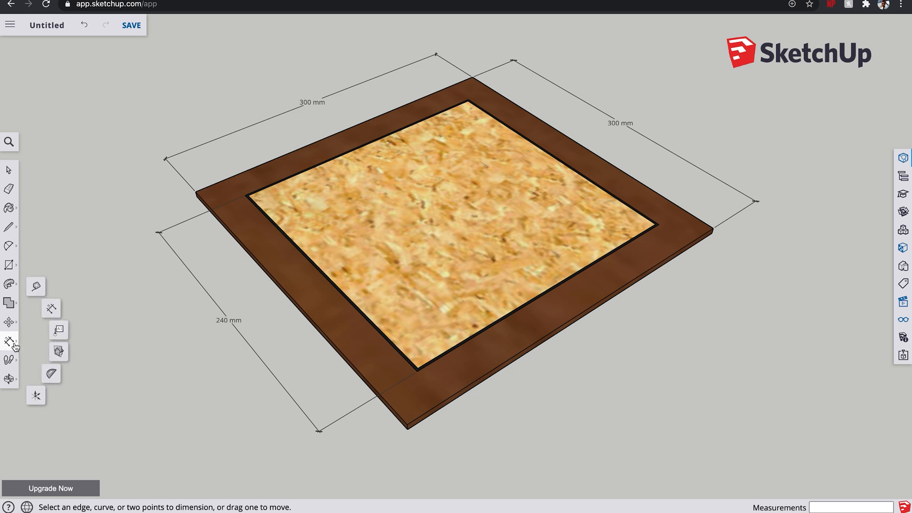
click(57, 331)
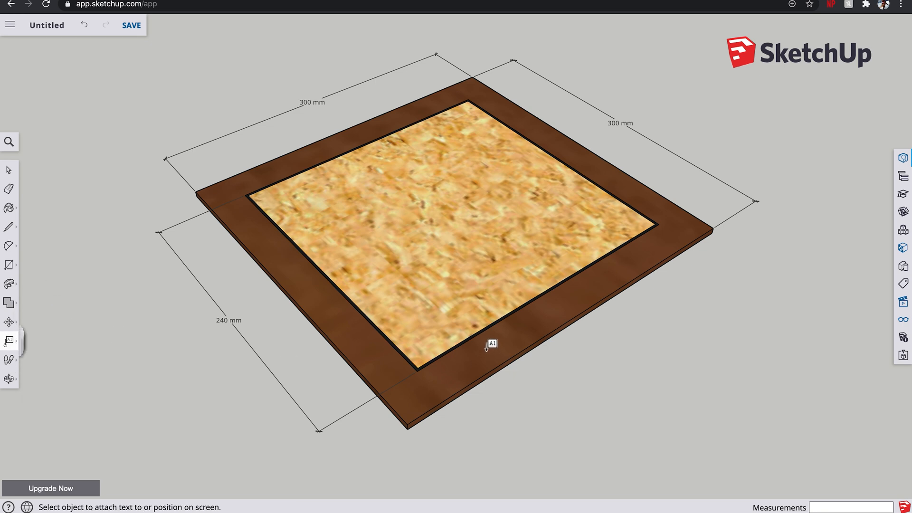
click(490, 327)
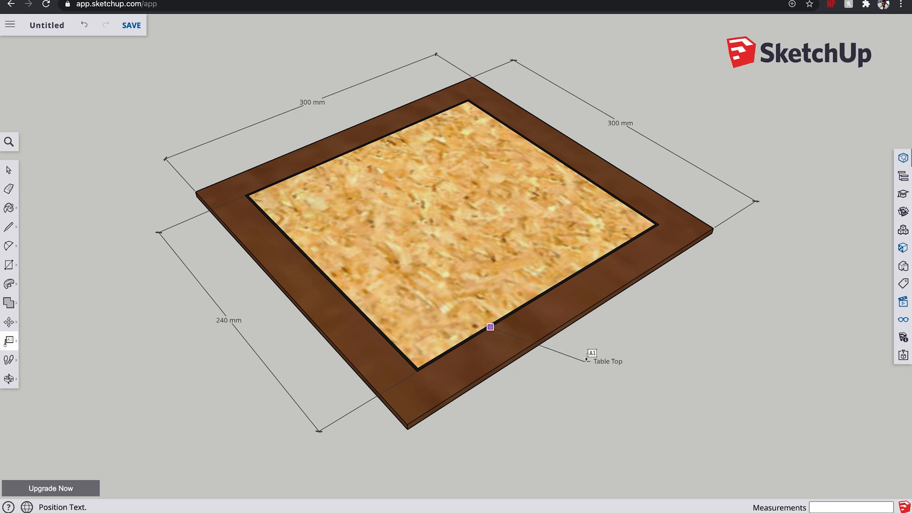
click(588, 359)
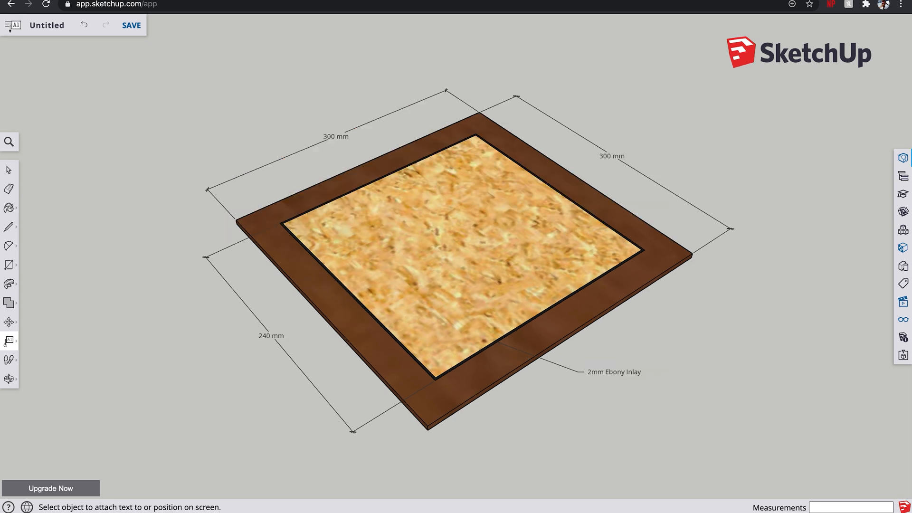
click(10, 28)
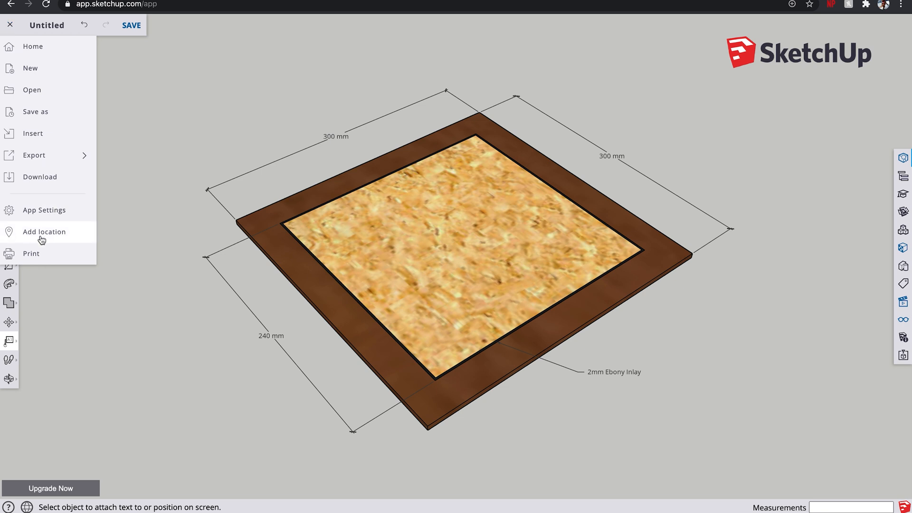
click(49, 259)
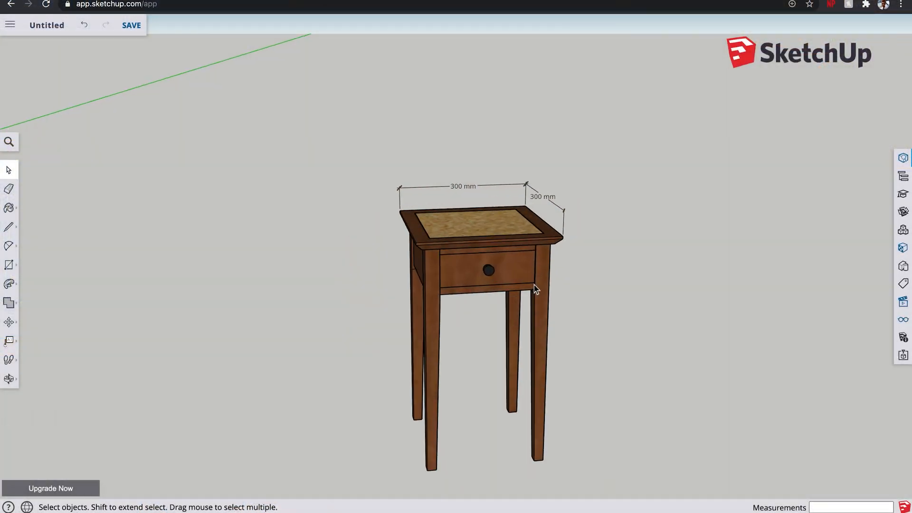
Step: Delete the table top, drawer front and front right leg from the full table to expose the drawer runners inside
scroll(532, 238, up, 3)
click(486, 190)
key(Delete)
key(Delete)
click(493, 239)
key(Delete)
scroll(534, 283, up, 6)
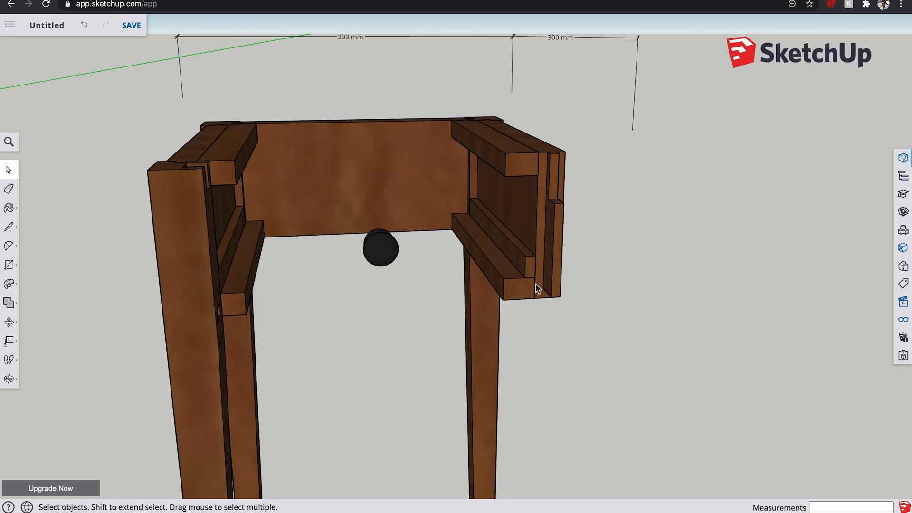
middle_drag(519, 258, 471, 228)
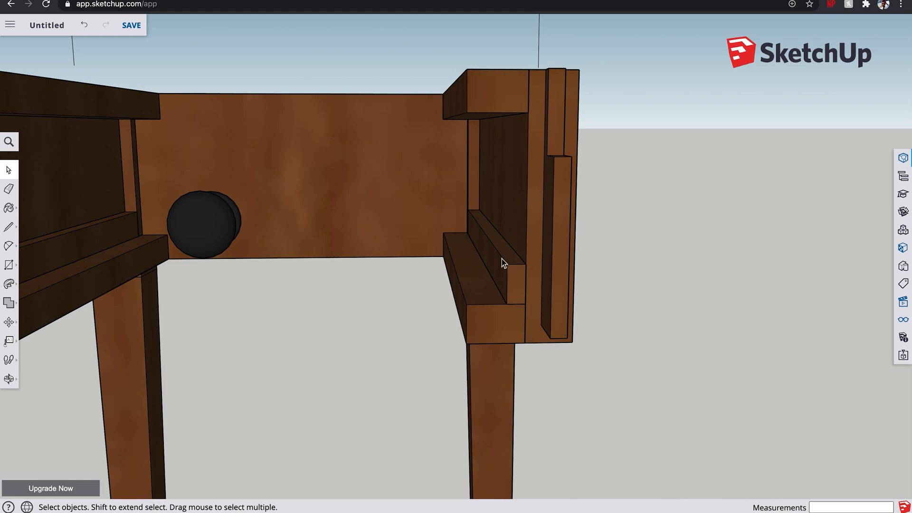
Step: Paint the back and side panels, legs and left-hand runners white, keeping the right-hand runners in their wood material
click(8, 208)
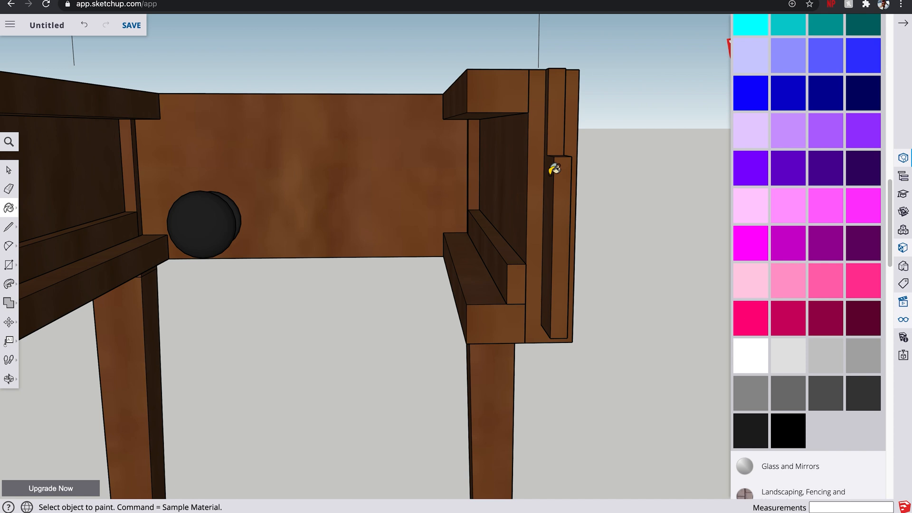
click(555, 168)
click(412, 158)
click(505, 405)
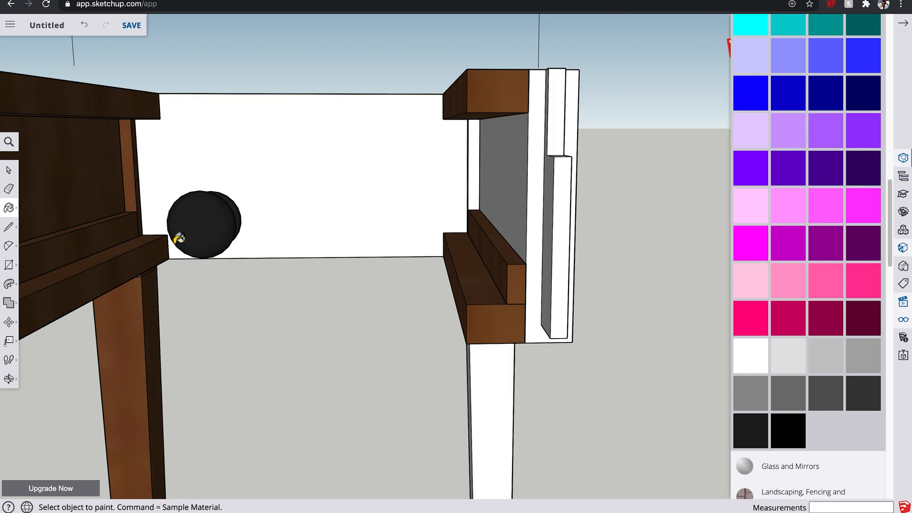
click(109, 180)
click(126, 250)
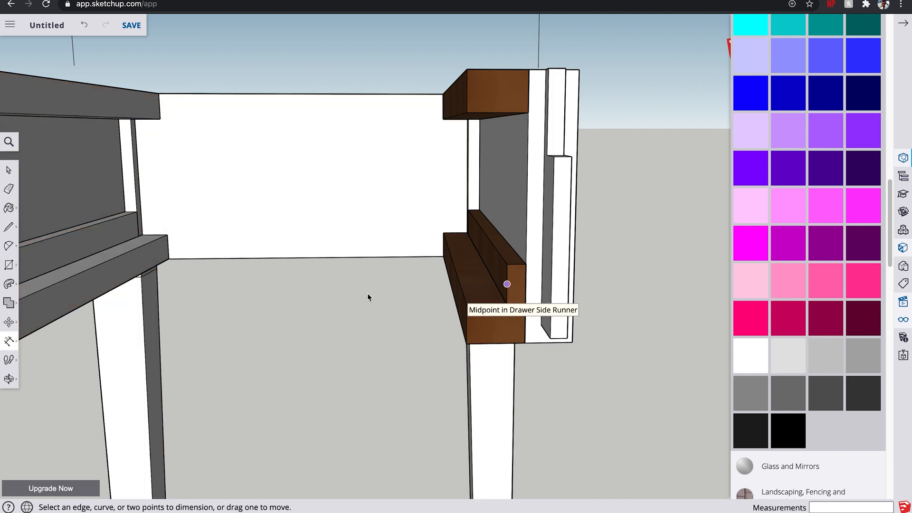
Step: Attach a leader text reading "250 x 25 x 15" to the lower right-hand runner, and add a second leader note at its outer edge
click(5, 344)
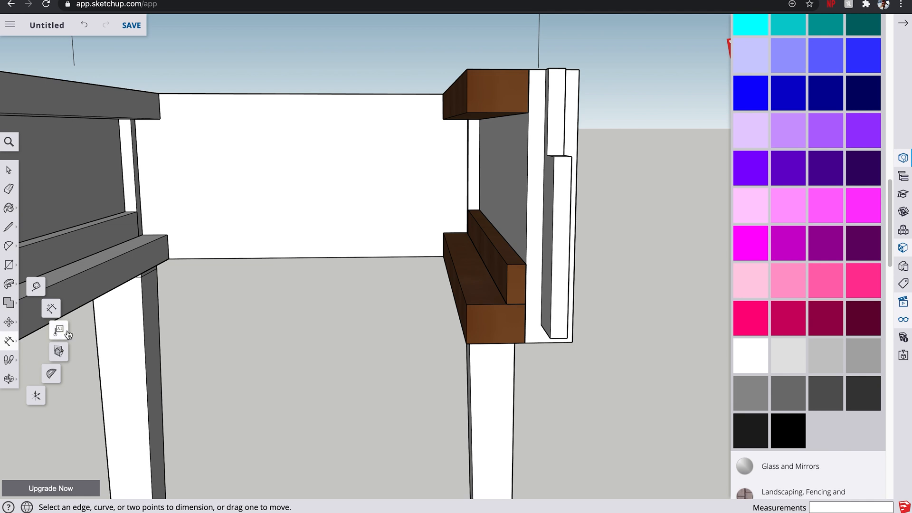
click(58, 329)
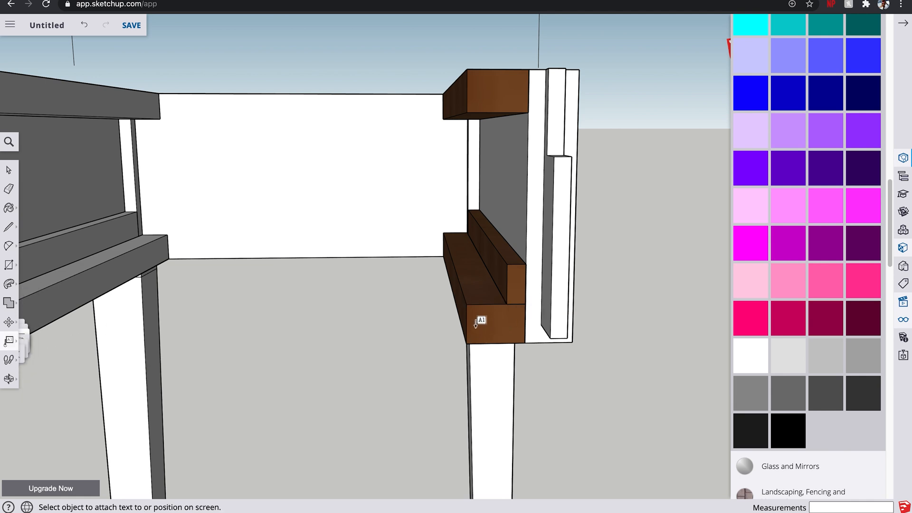
click(467, 313)
click(385, 297)
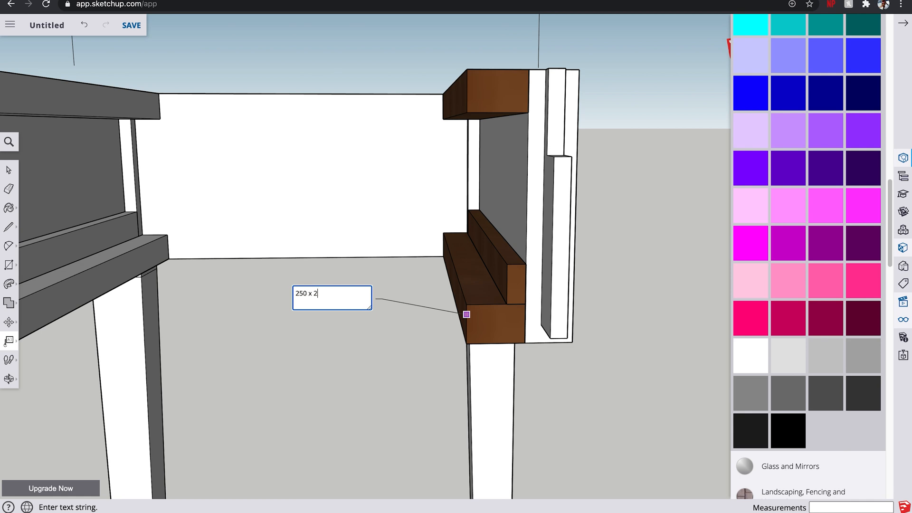
click(287, 371)
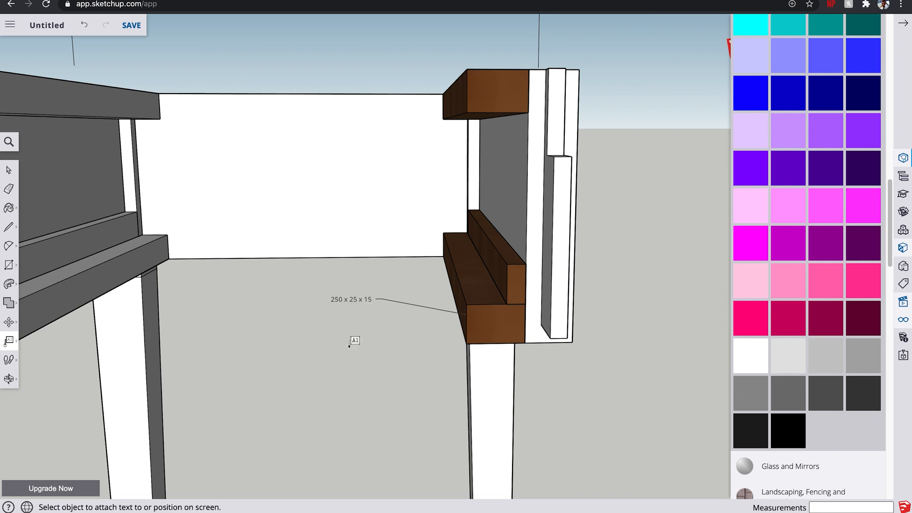
click(525, 323)
click(580, 387)
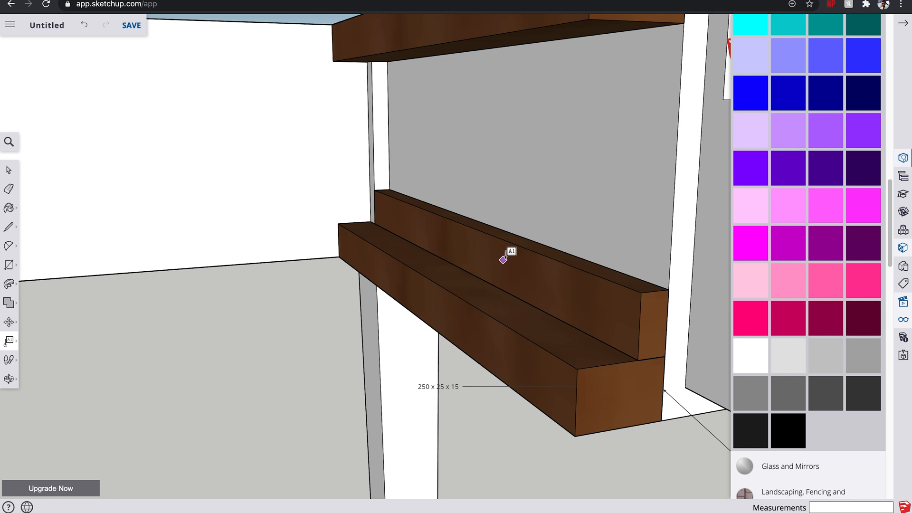
Step: Attach a leader text reading "Screw into stretcher" to the inner face of the upright drawer side runner
click(504, 258)
click(317, 307)
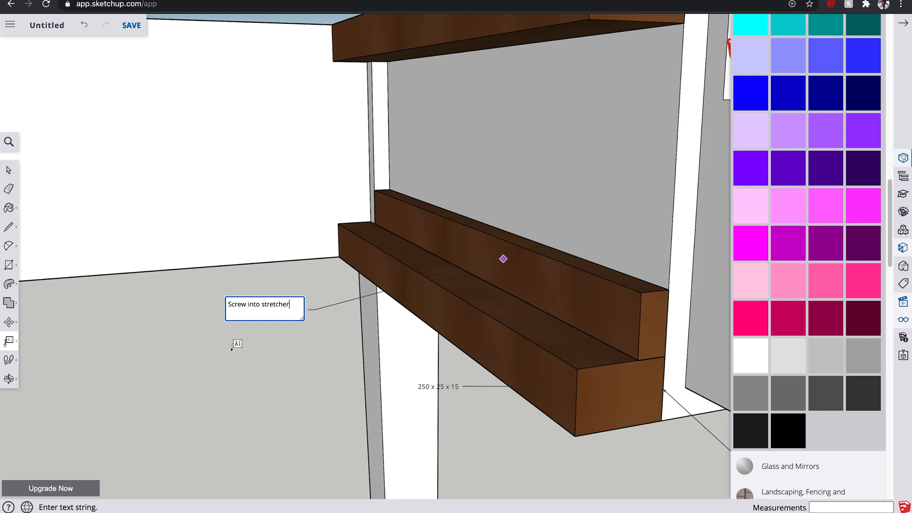
click(231, 347)
click(9, 170)
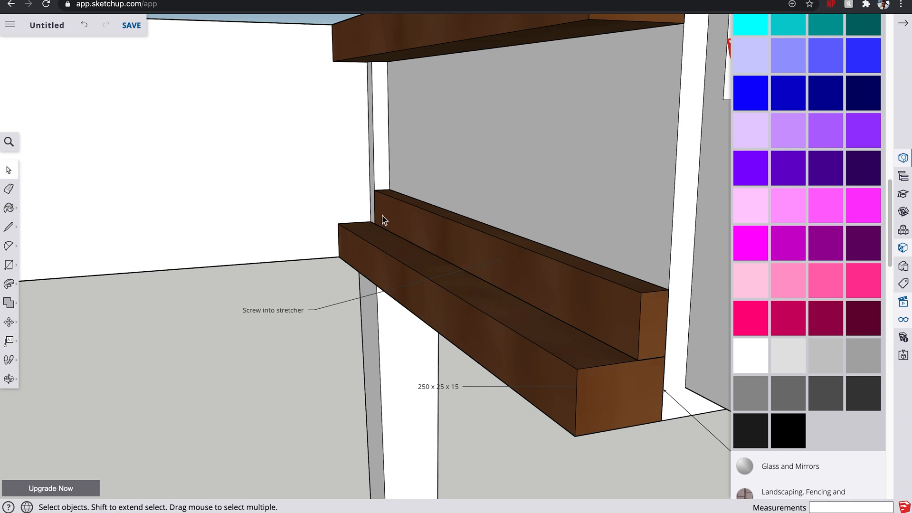